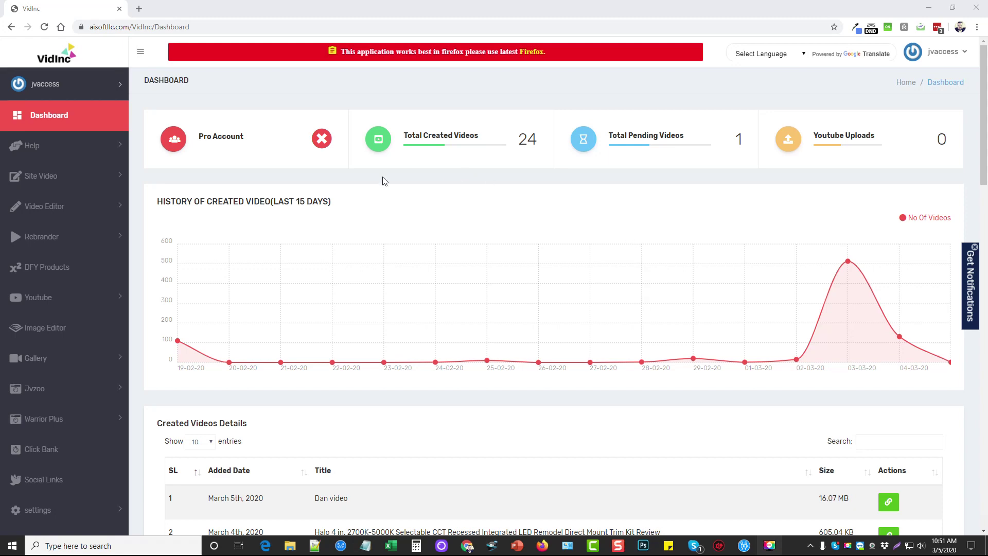
- Open the Click Bank Search page from the Jvzoo sidebar menu, leaving the keyword field empty
scroll(355, 341, down, 9)
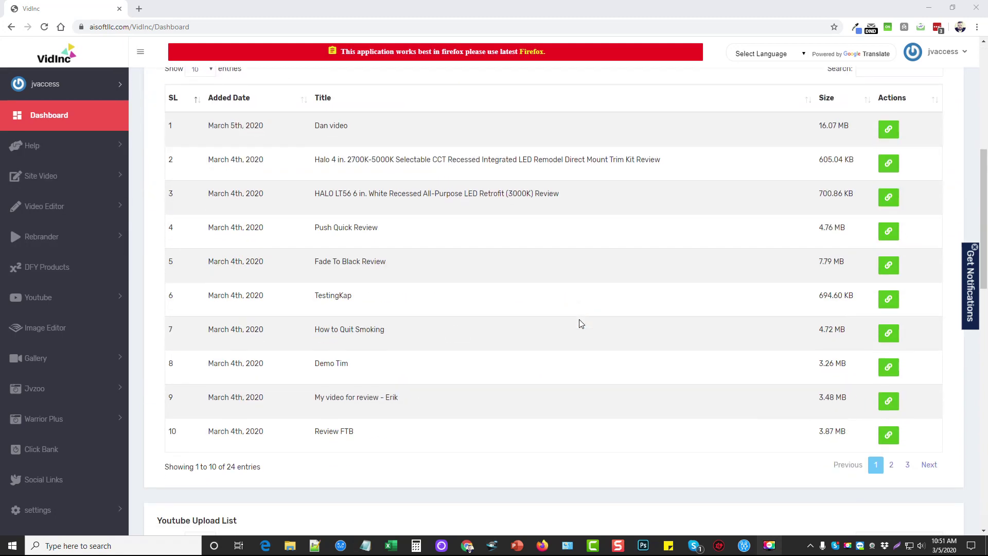
scroll(530, 306, up, 3)
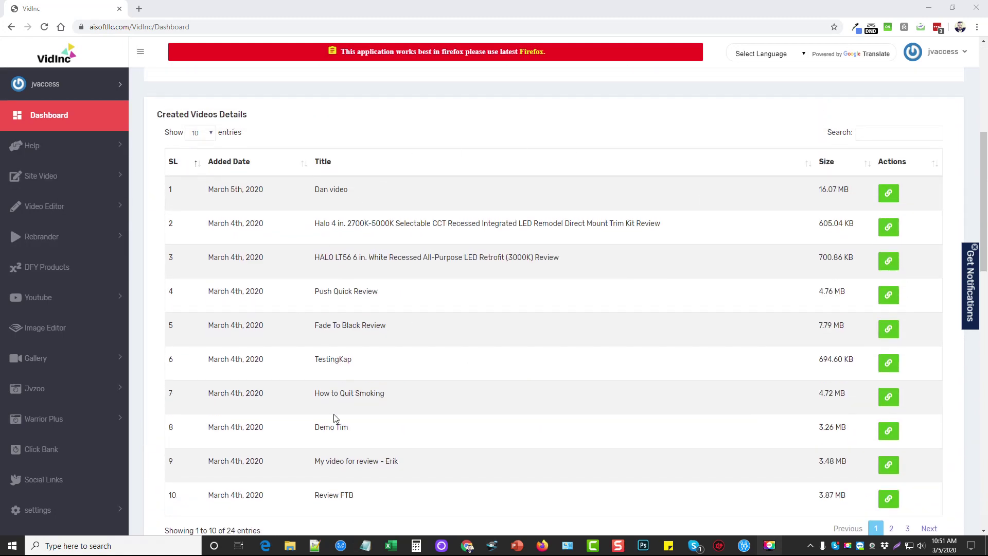
scroll(443, 360, up, 6)
scroll(533, 340, down, 7)
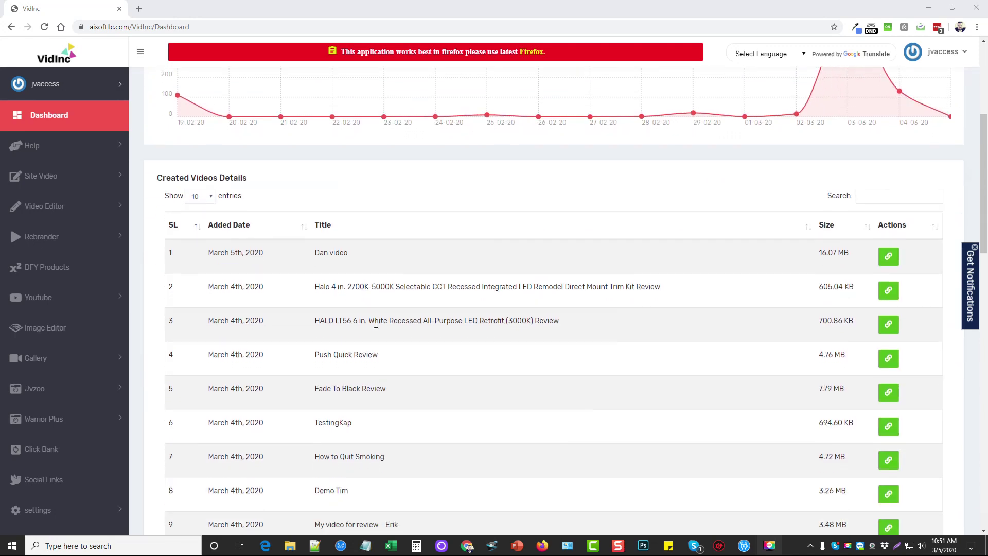
scroll(389, 314, up, 7)
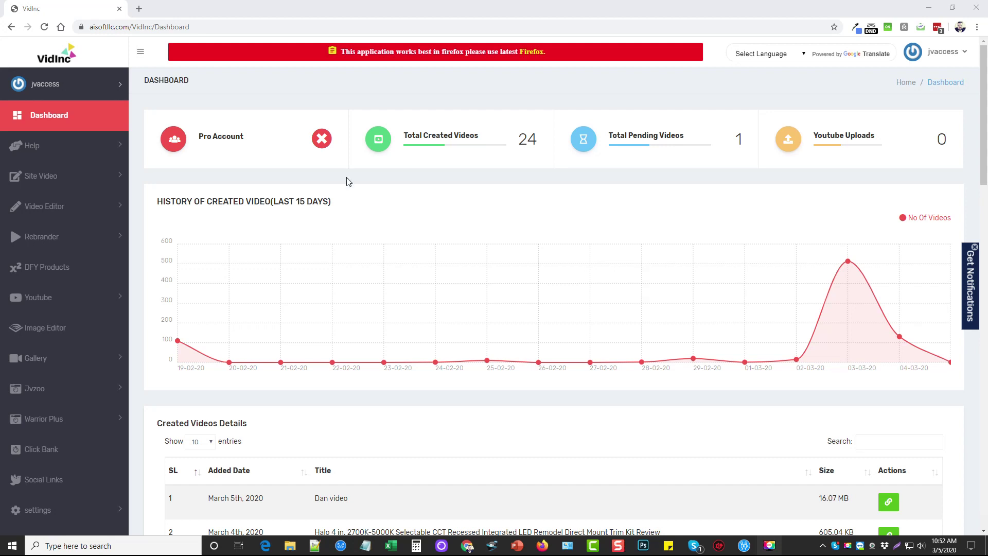
scroll(515, 339, down, 2)
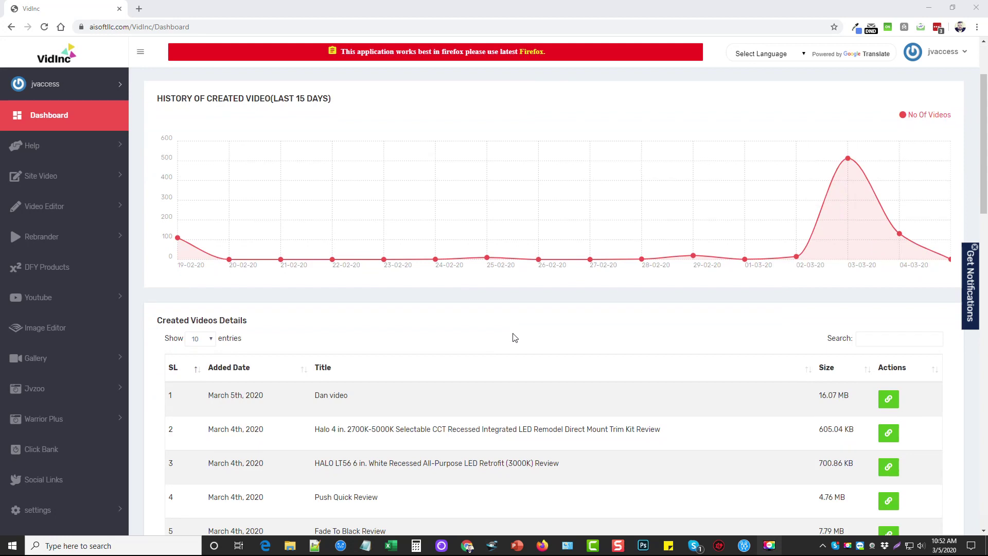
scroll(523, 343, up, 2)
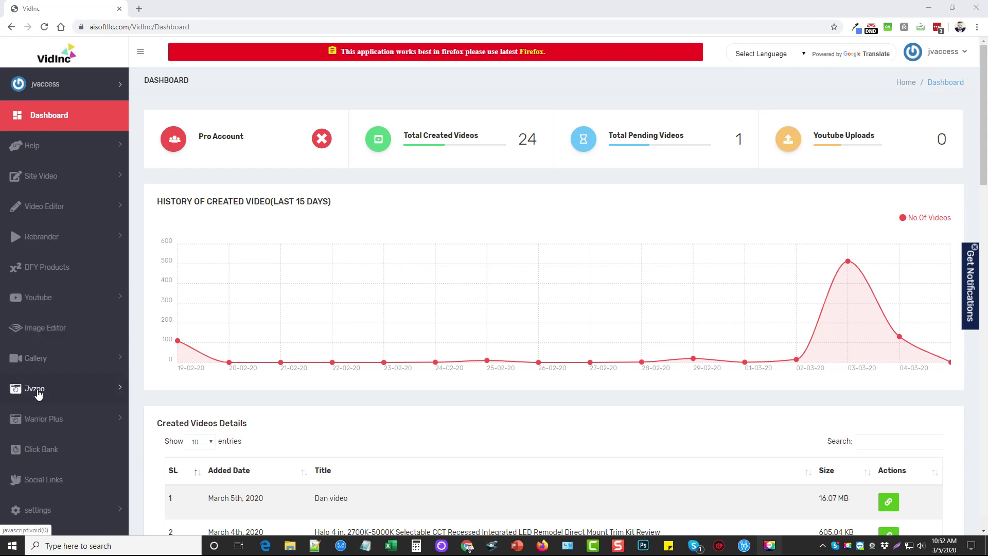
scroll(38, 388, down, 3)
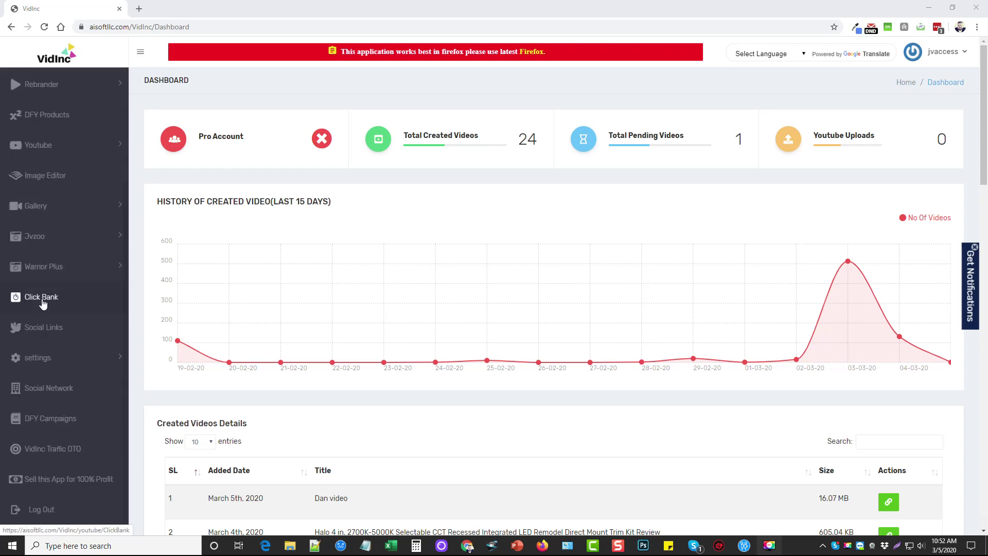
click(33, 235)
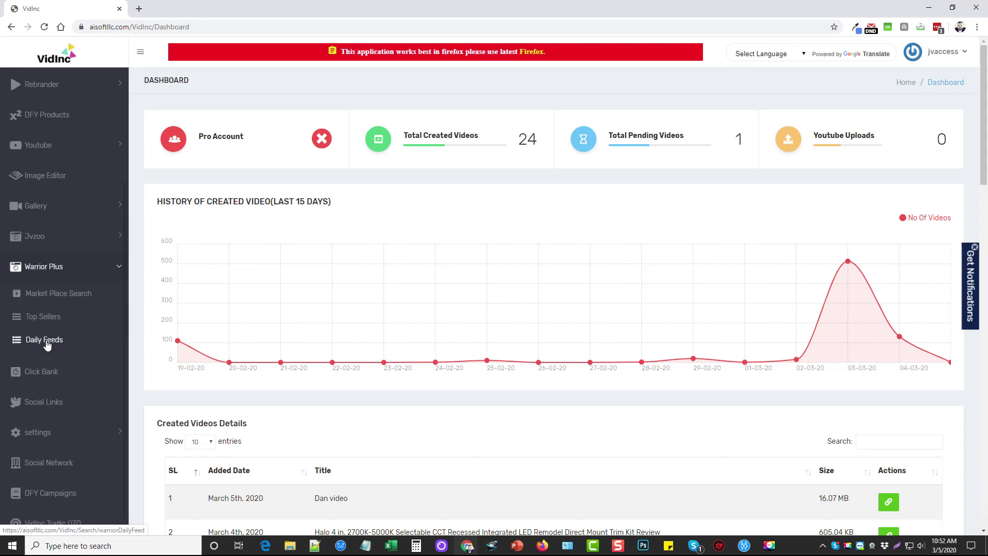
click(47, 346)
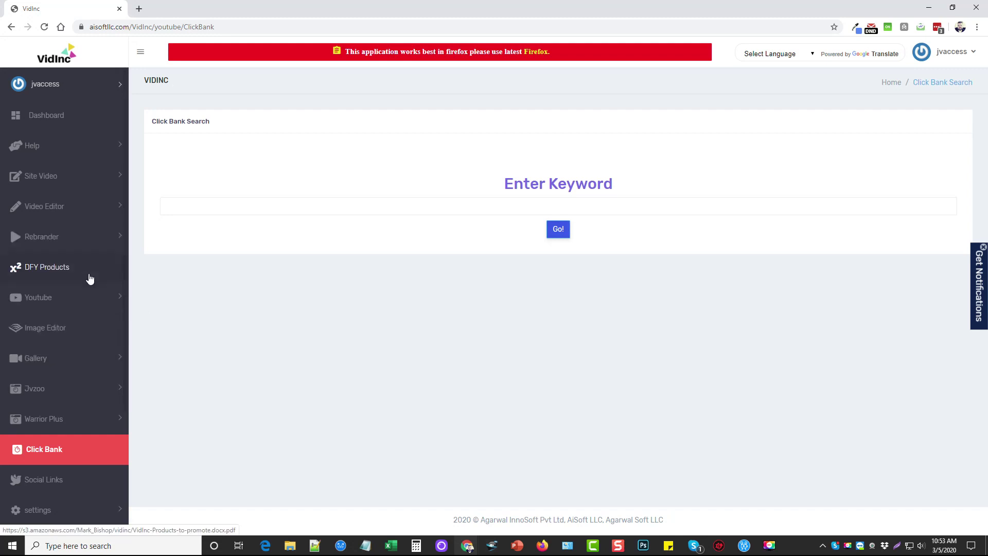
click(42, 181)
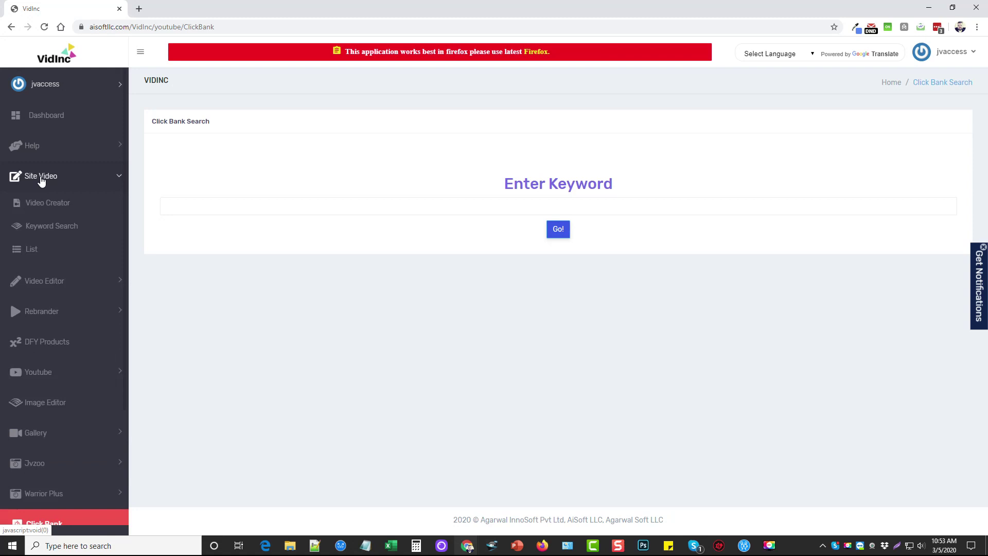
- Open the Video Creator page from the Site Video menu
click(59, 207)
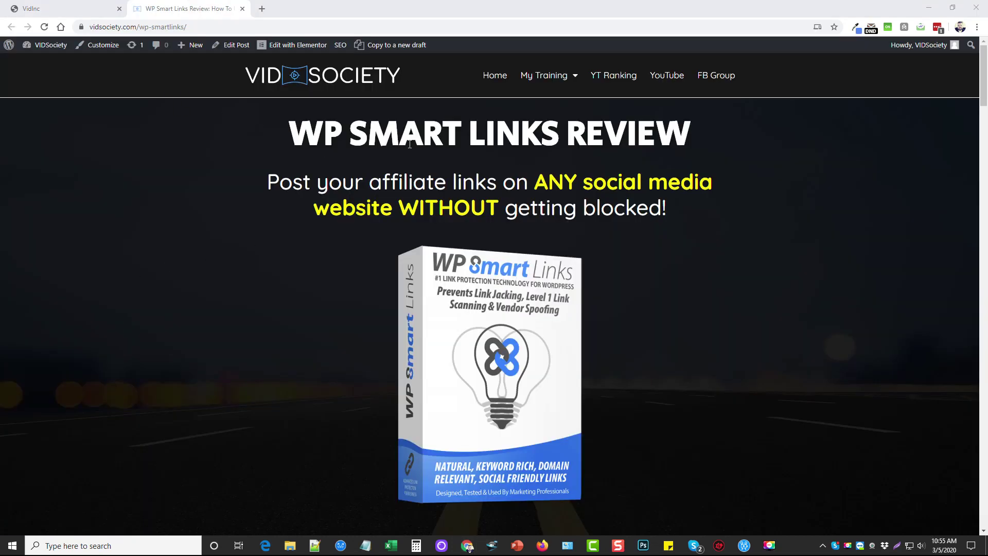
scroll(326, 334, down, 10)
scroll(282, 355, up, 10)
click(168, 31)
key(ctrl+c)
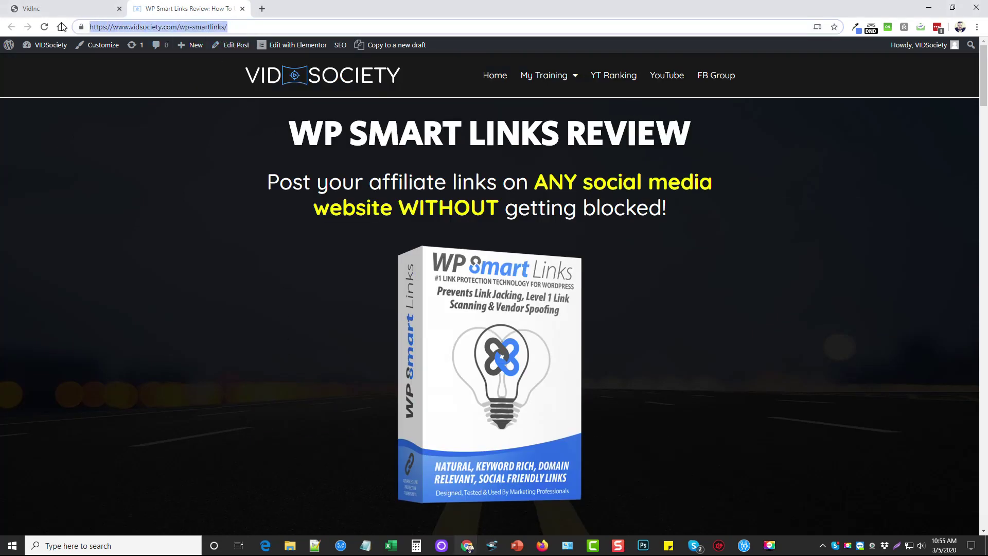
- Paste the review page URL into Video Creator's URL field and submit it
click(47, 9)
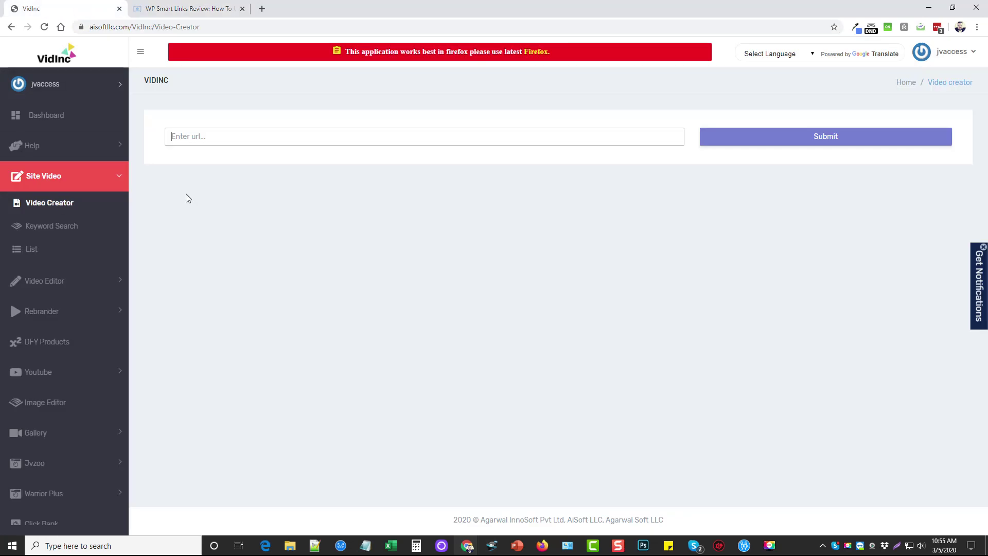
key(ctrl+v)
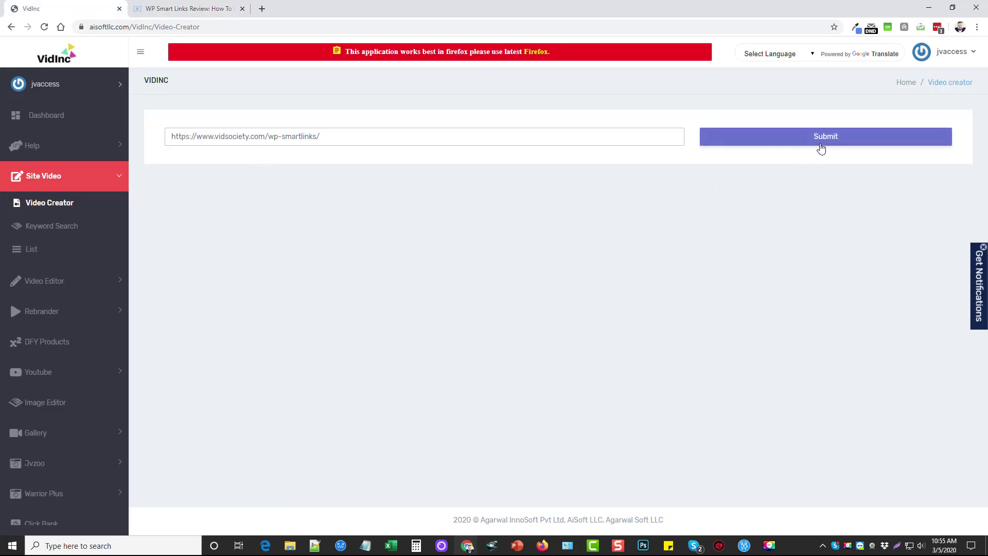
click(820, 143)
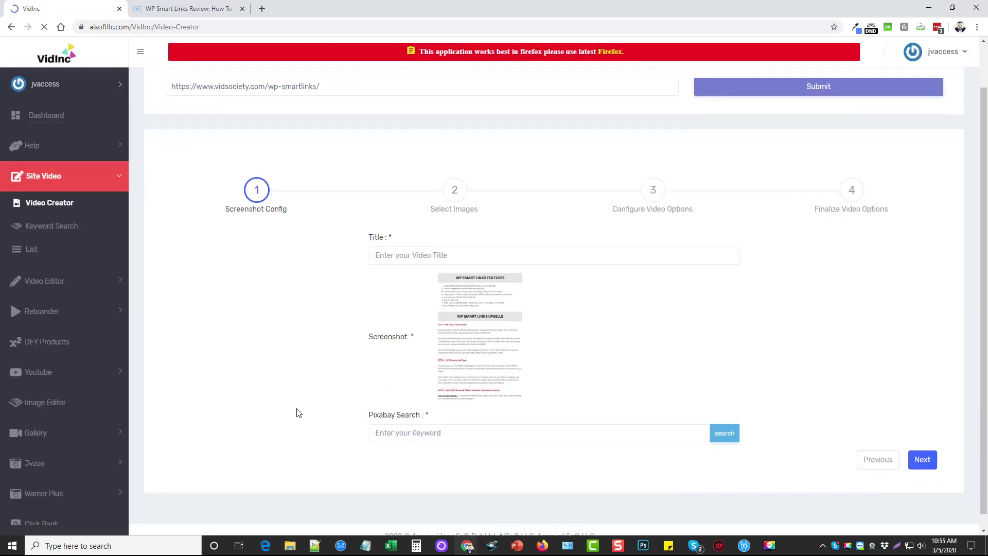
- Set the video title to 'WP Smart Links'
click(416, 241)
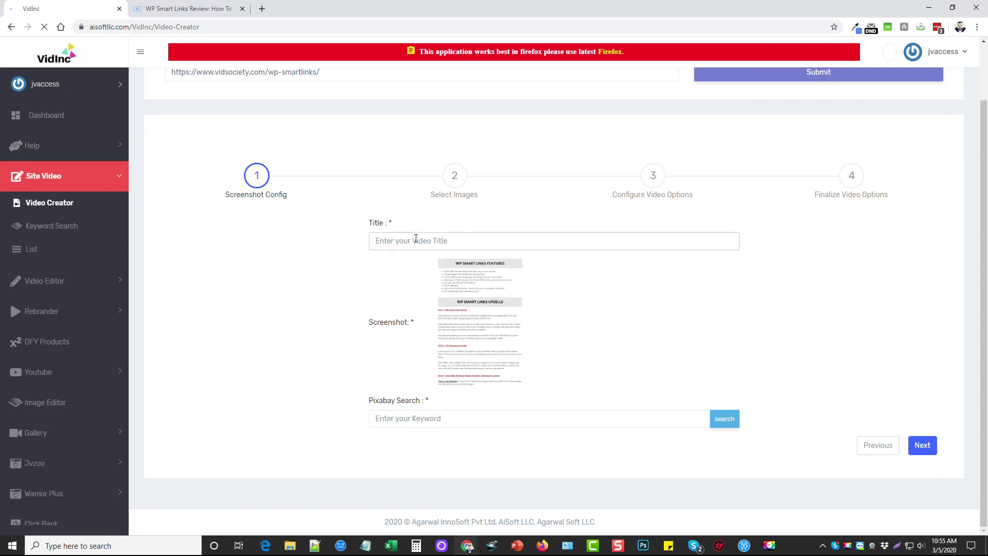
text(WP Smart Links)
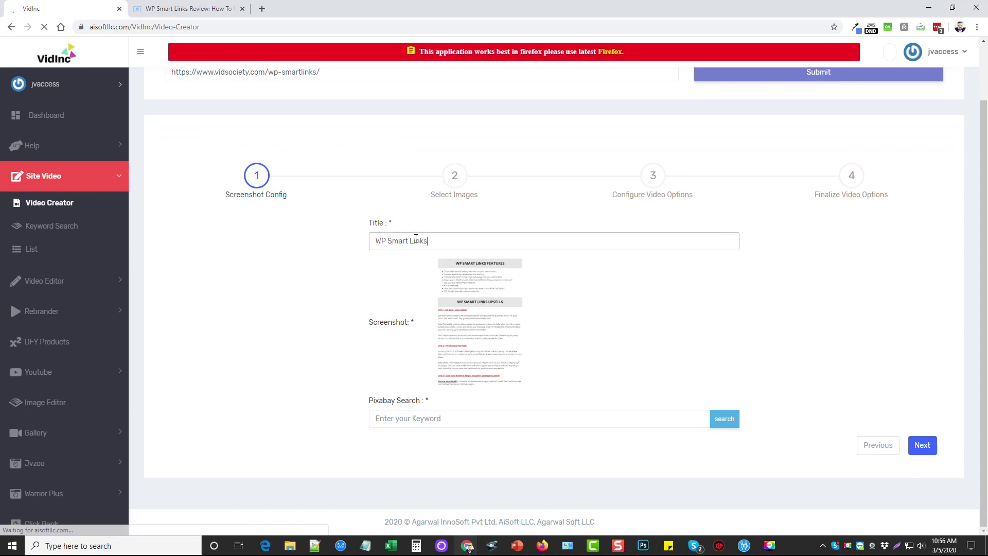
click(409, 416)
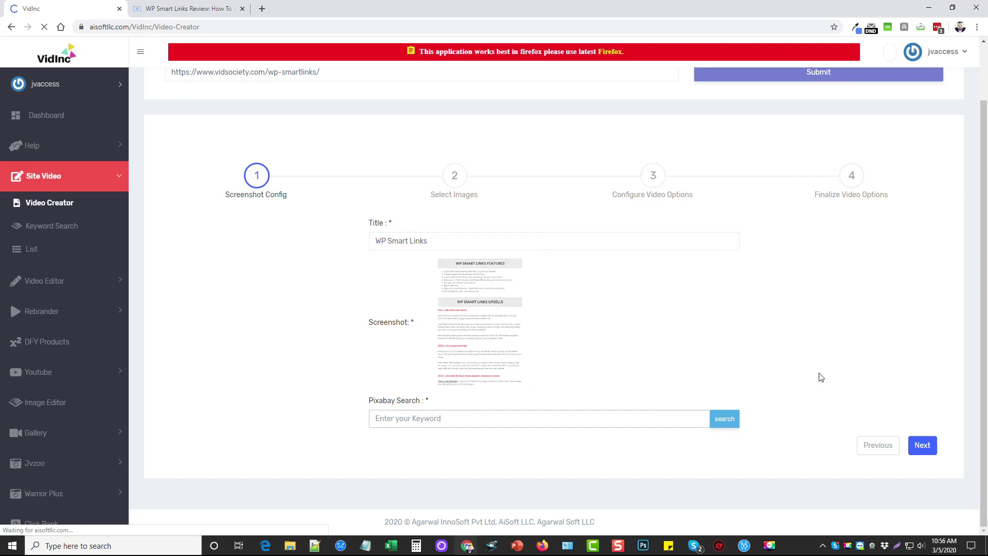
- Advance the wizard and look through the extracted page text
click(922, 444)
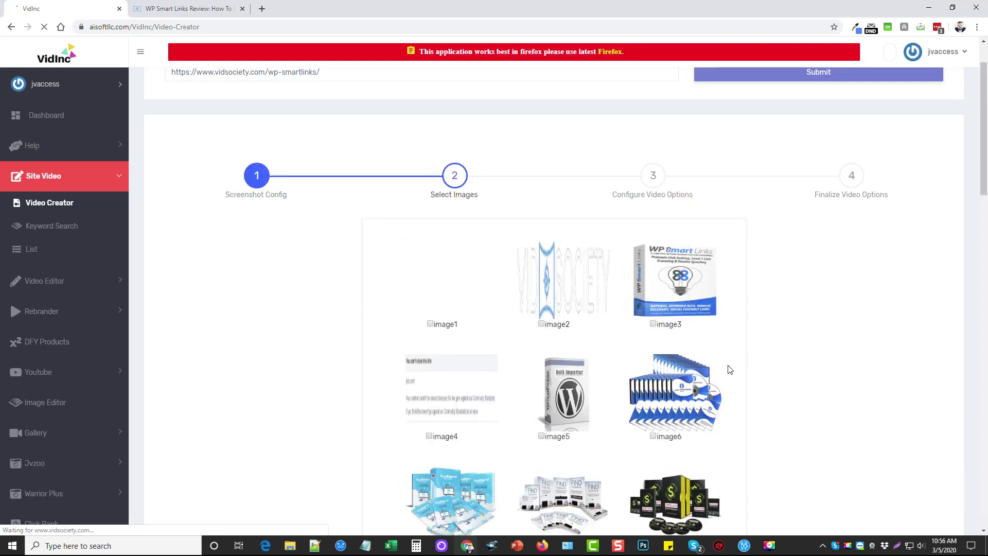
scroll(309, 364, down, 1)
scroll(503, 311, down, 2)
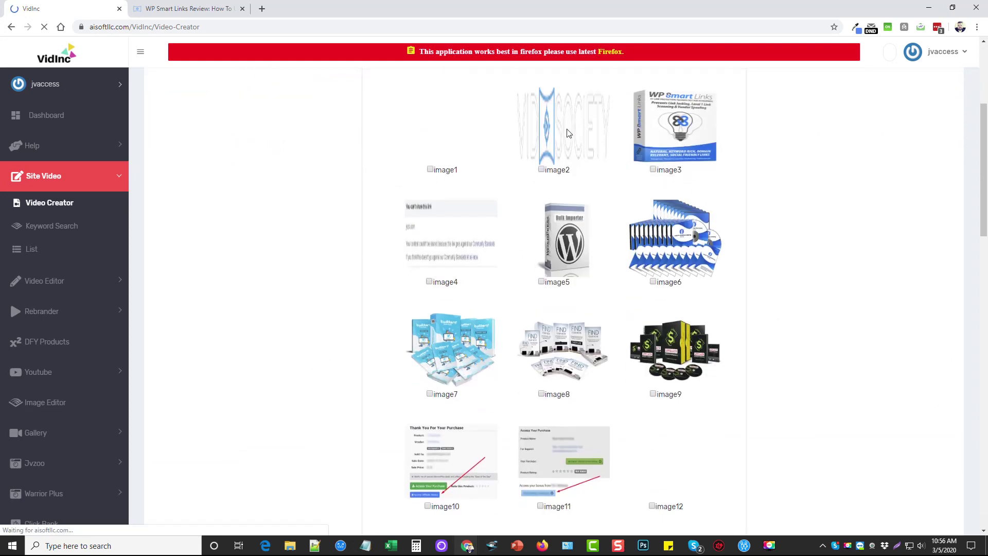
scroll(541, 282, down, 3)
scroll(280, 269, down, 7)
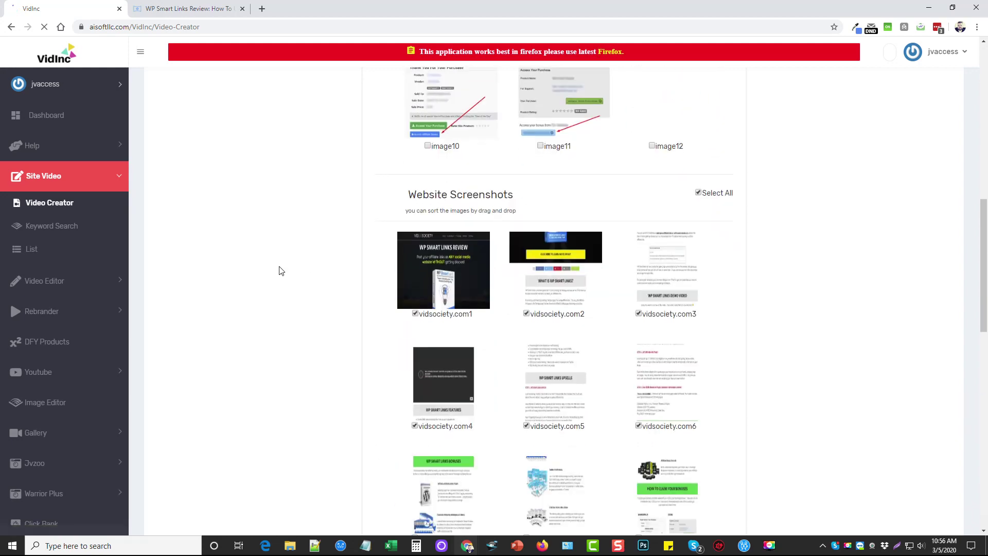
scroll(591, 194, up, 1)
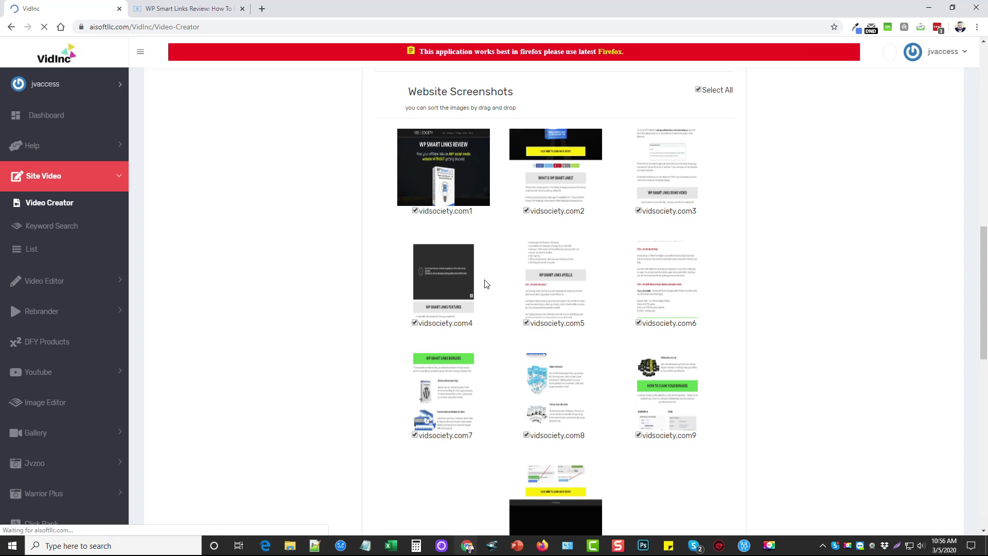
scroll(584, 365, down, 2)
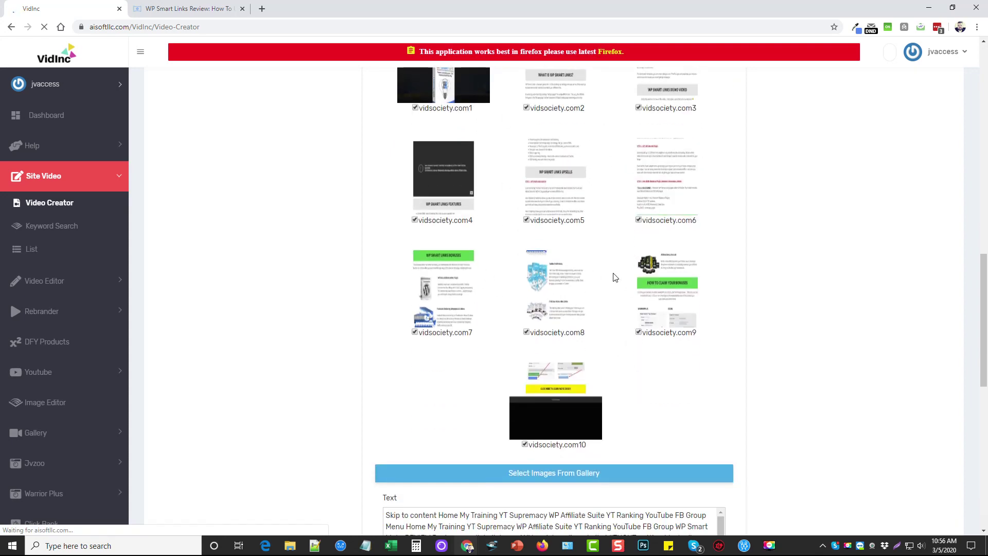
scroll(761, 379, down, 1)
scroll(760, 379, down, 3)
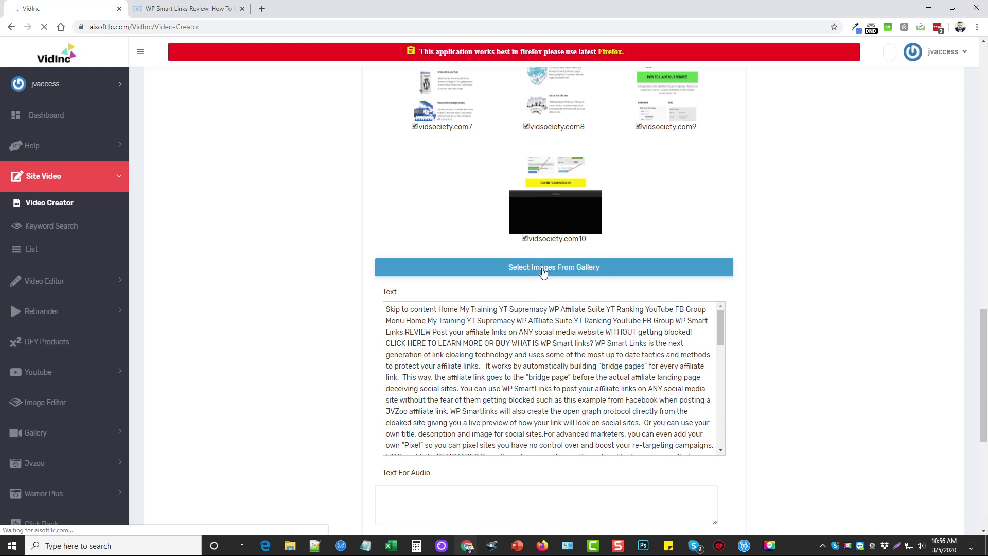
scroll(607, 185, up, 4)
scroll(353, 377, down, 5)
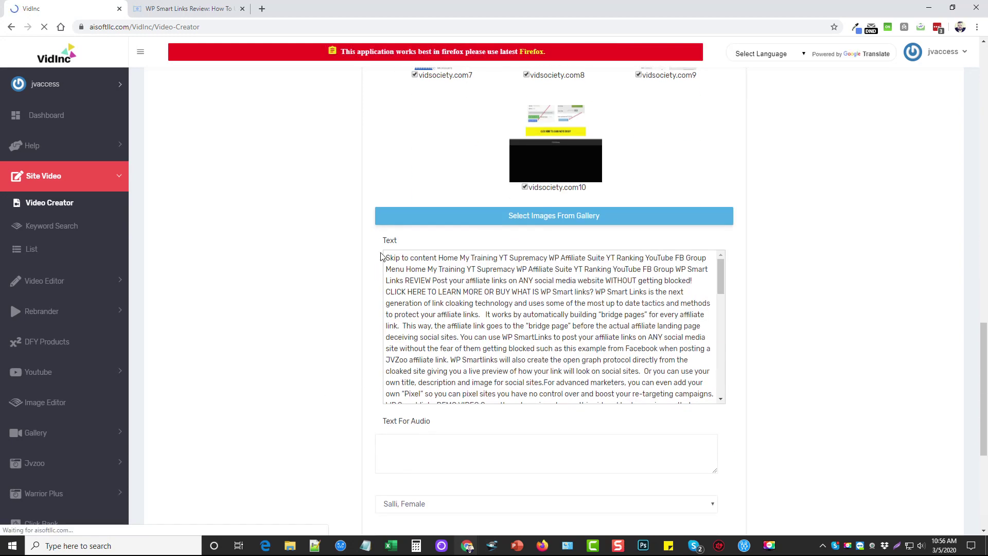
scroll(550, 292, down, 12)
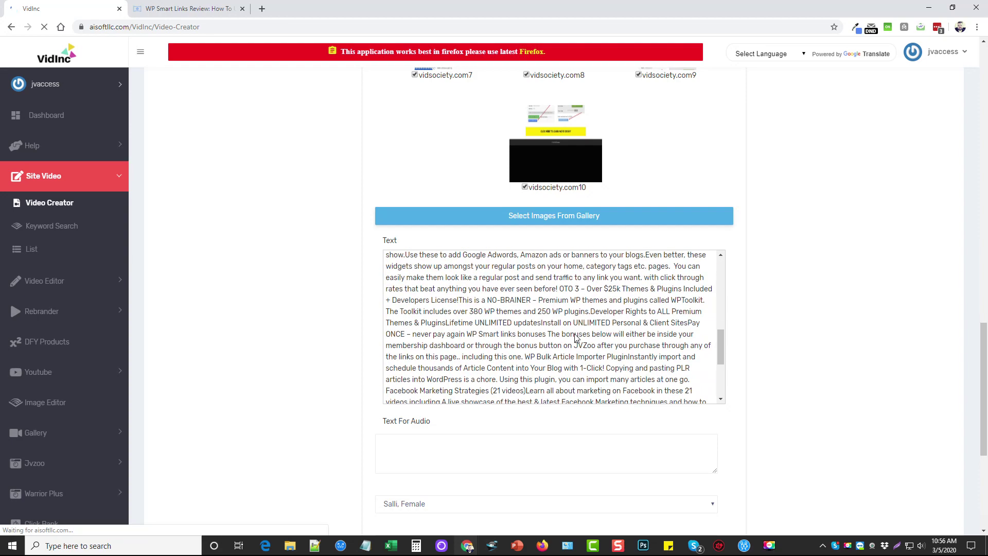
scroll(576, 338, up, 6)
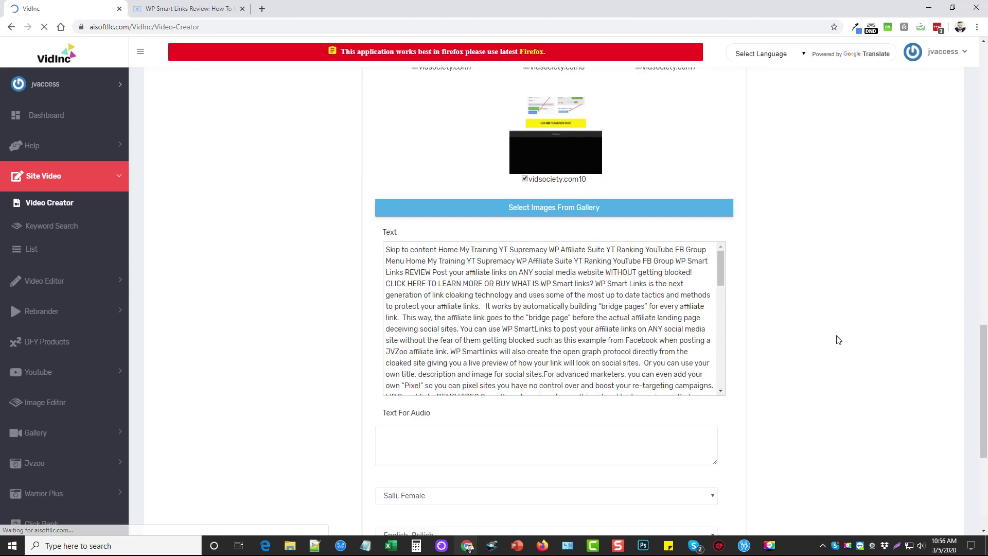
scroll(837, 340, down, 5)
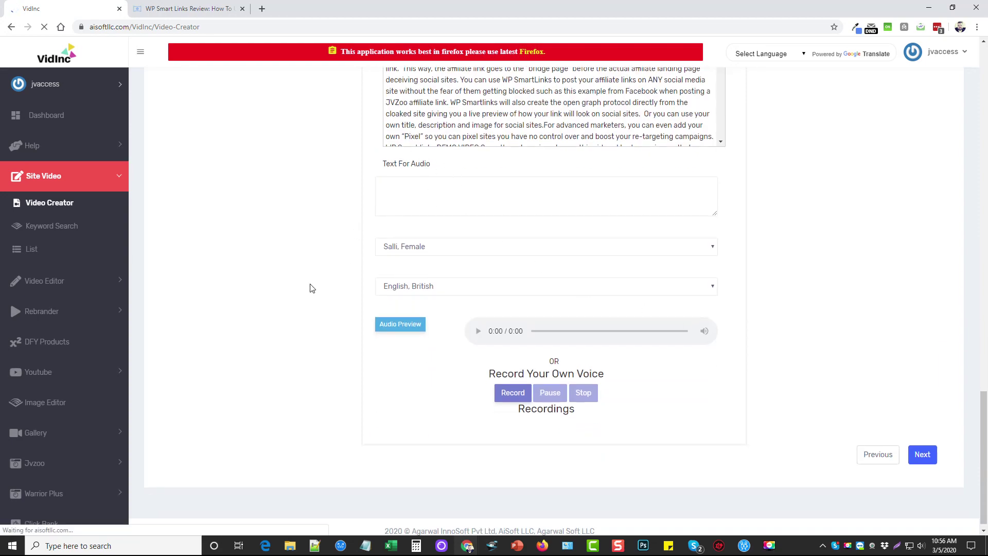
scroll(310, 287, up, 4)
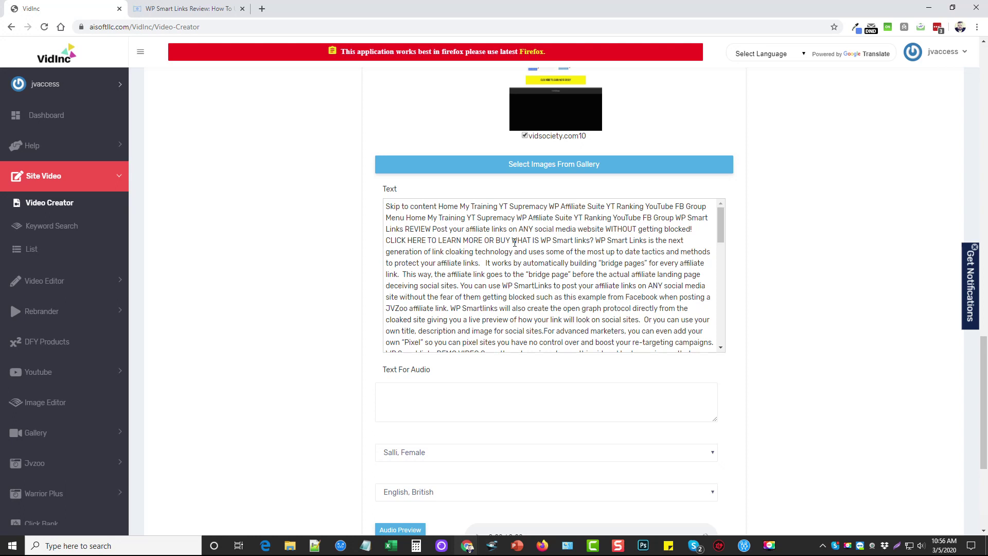
- Copy the 'WHAT IS WP Smart links?' passage into the Text For Audio box
drag(513, 242, 641, 320)
key(ctrl+c)
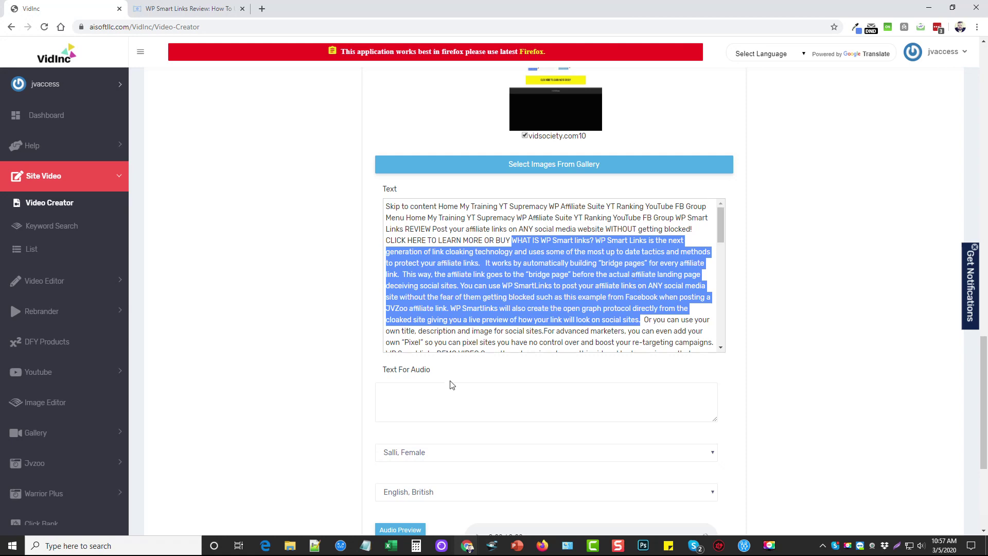
click(452, 399)
key(ctrl+v)
scroll(321, 376, down, 3)
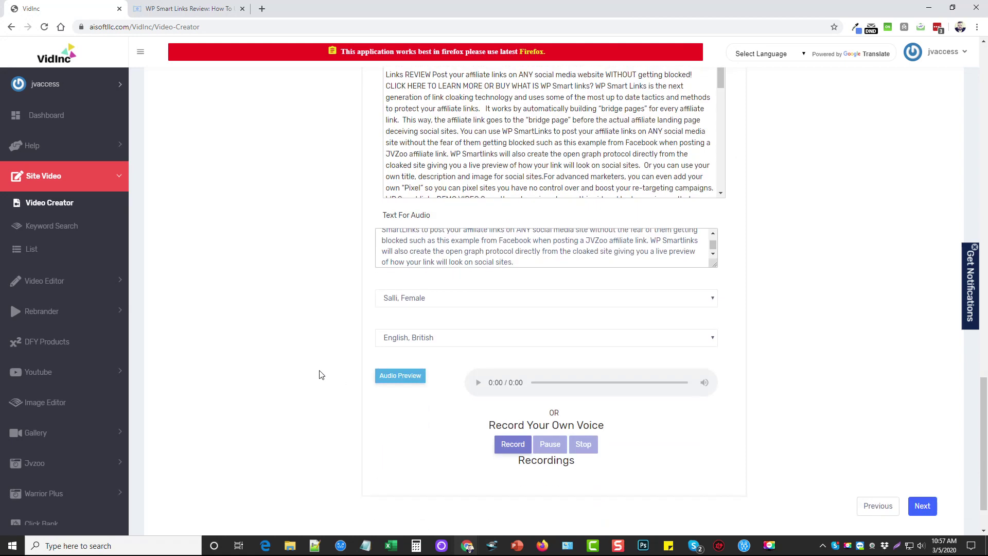
click(420, 299)
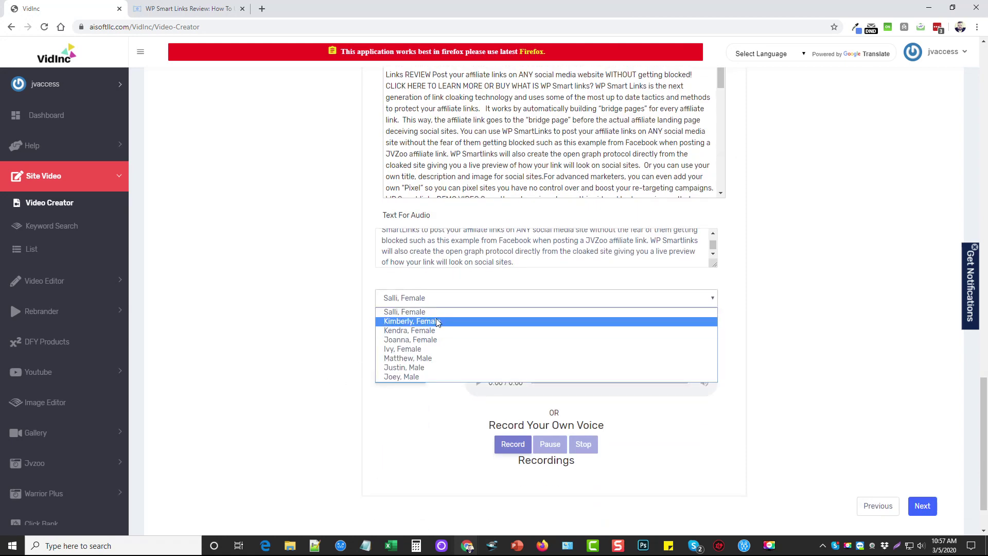
- Set the narration voice to Matthew, Male and the language to English, Australian
click(415, 359)
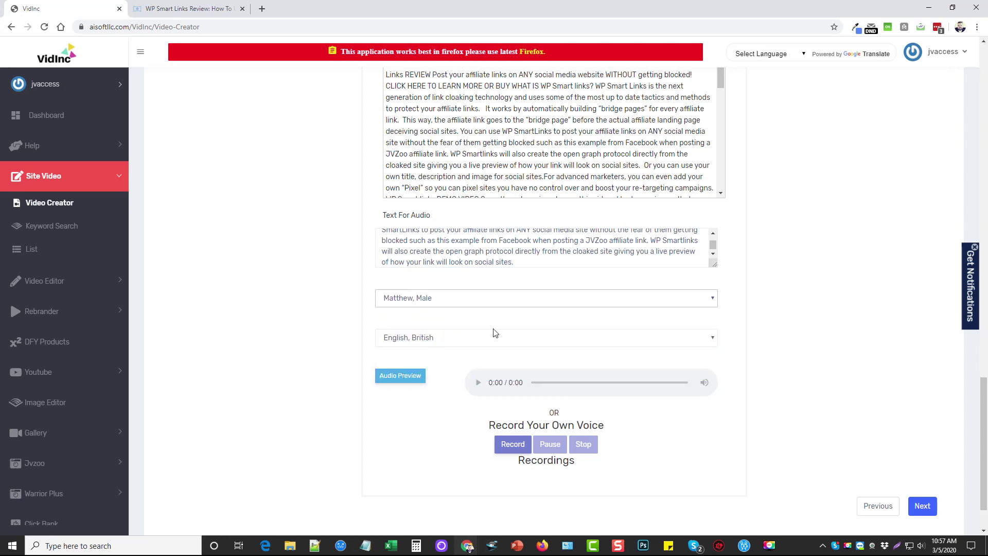
click(441, 338)
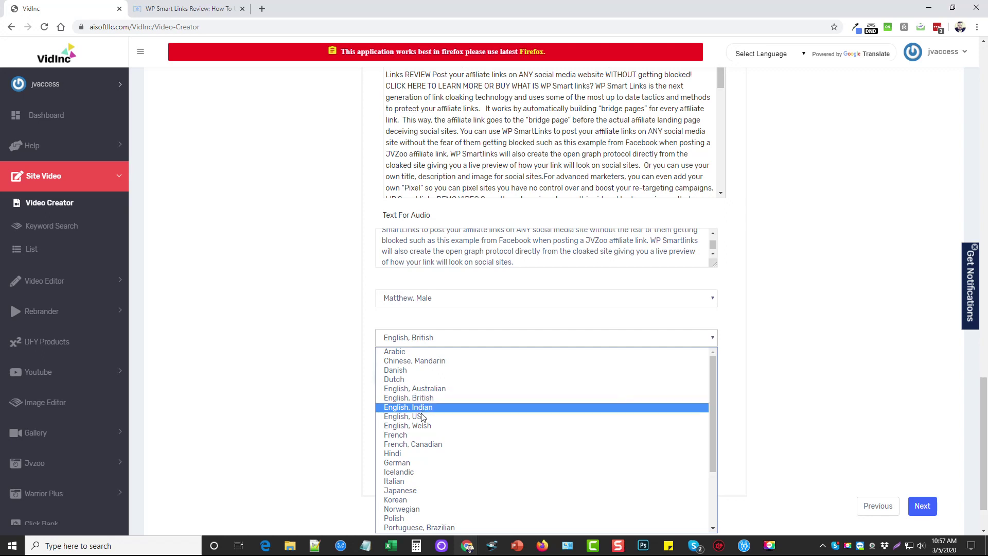
click(425, 389)
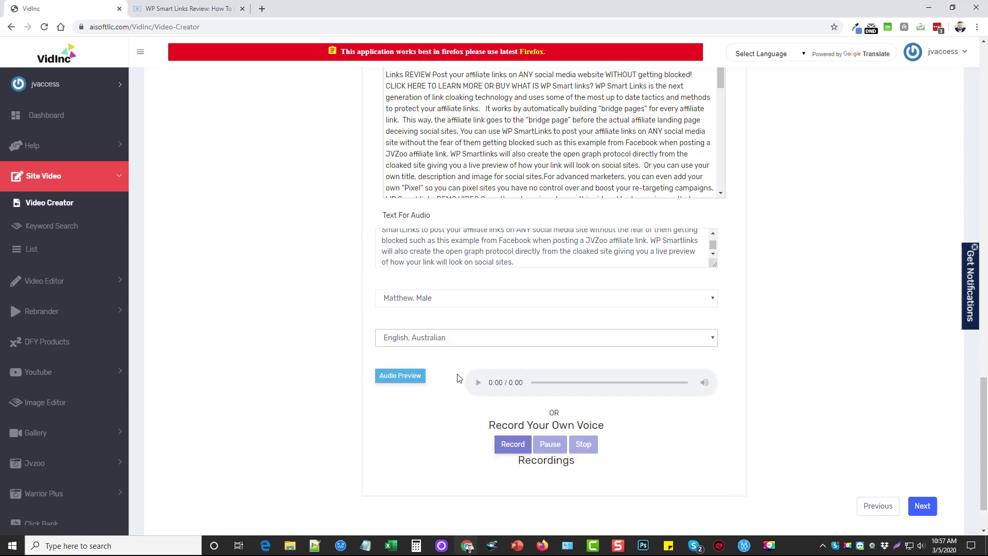
- Generate the 0:39 audio preview, play it briefly, then continue to step 3
click(400, 375)
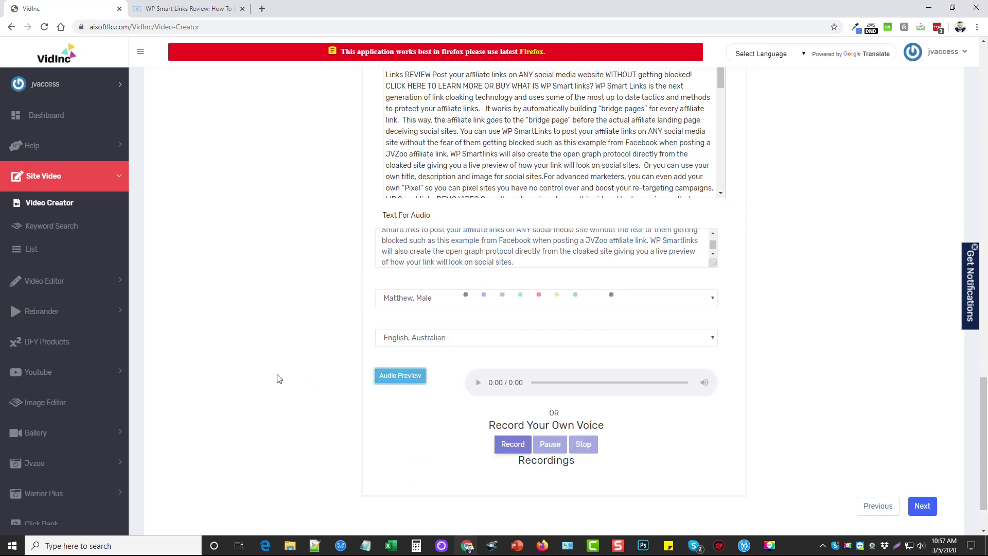
click(477, 382)
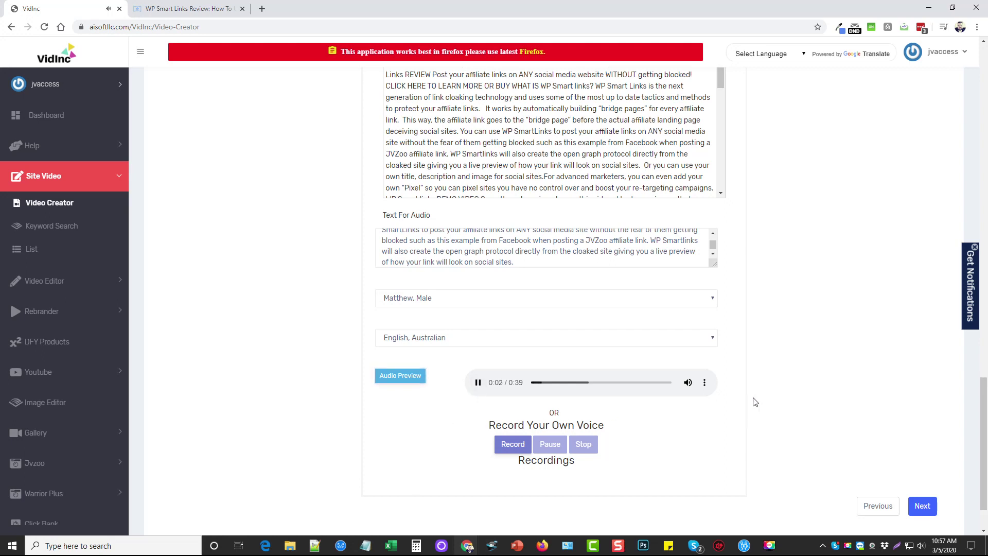
click(478, 383)
scroll(798, 426, down, 2)
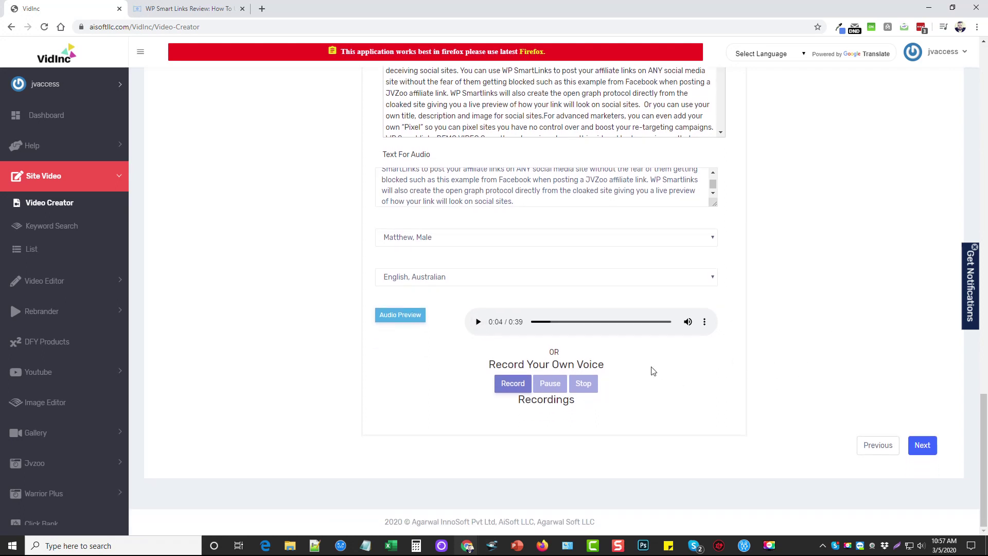
click(922, 446)
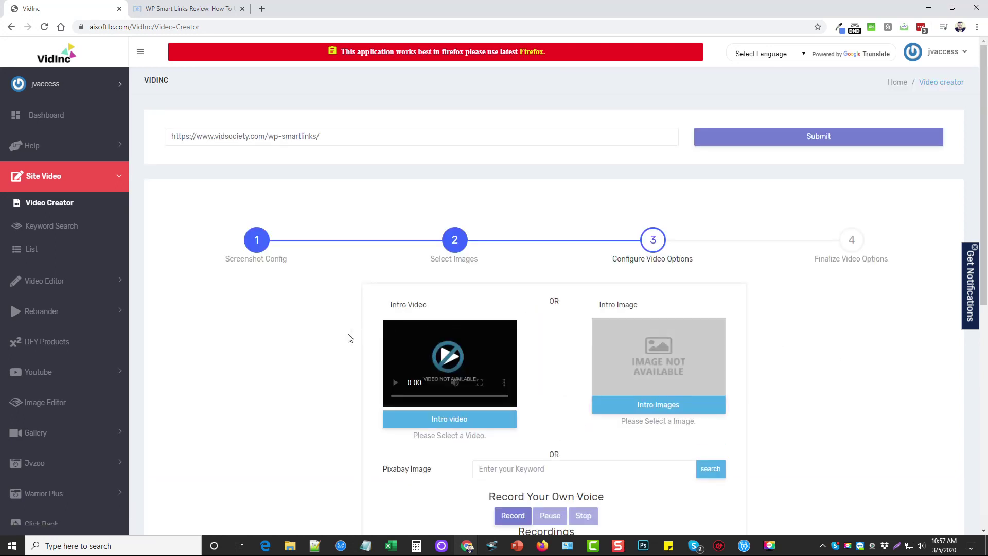
- Review the step 3 intro and outro video and image options, then advance to step 4
scroll(308, 321, down, 3)
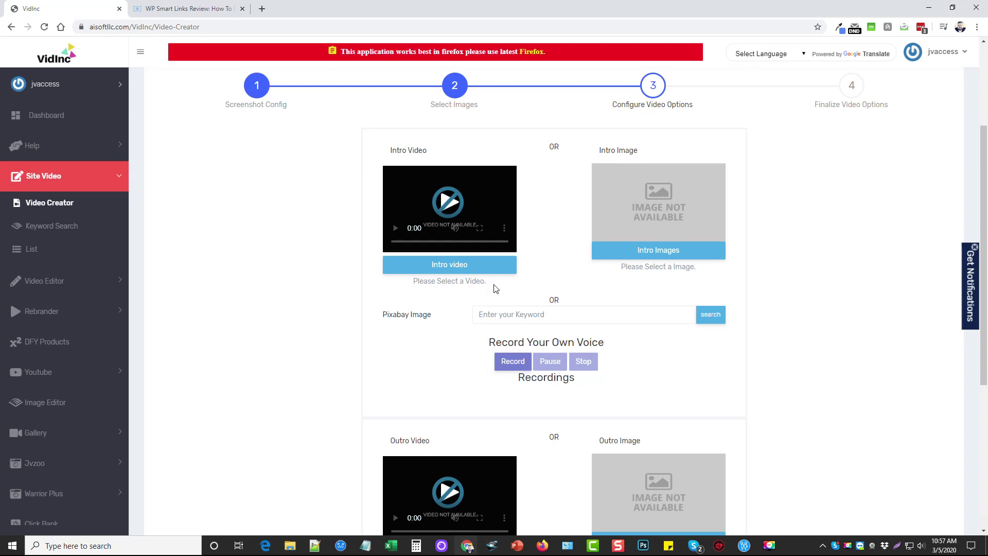
scroll(360, 396, down, 3)
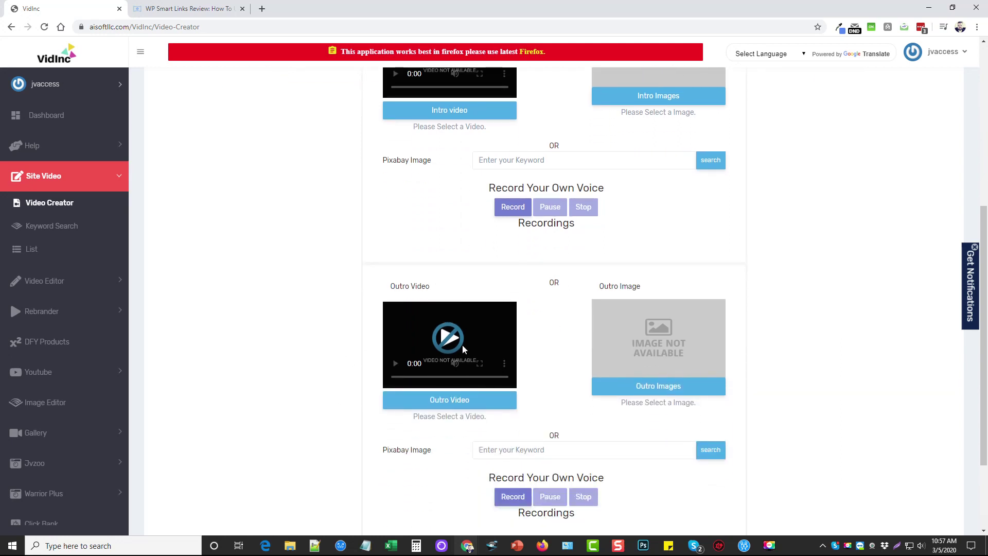
scroll(363, 365, up, 3)
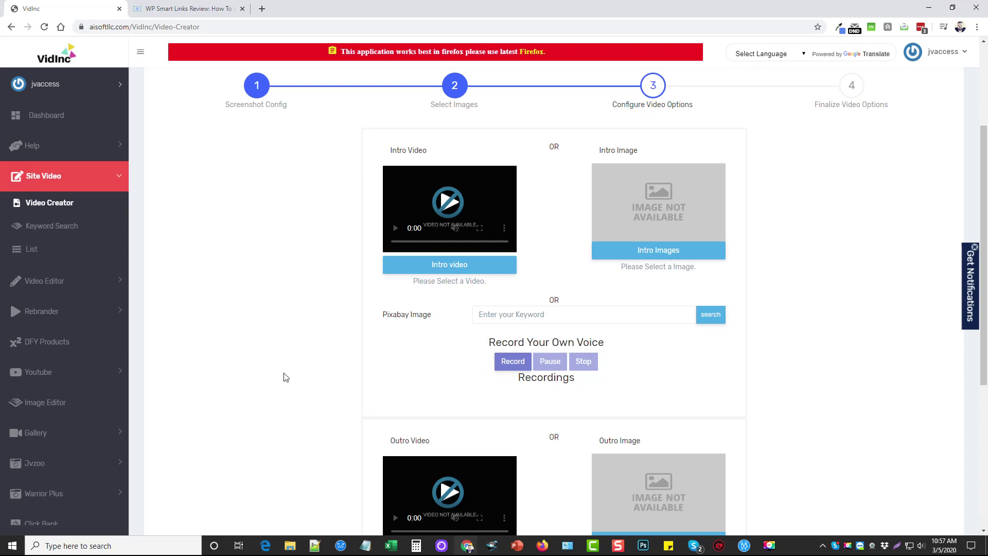
scroll(282, 377, down, 3)
click(556, 160)
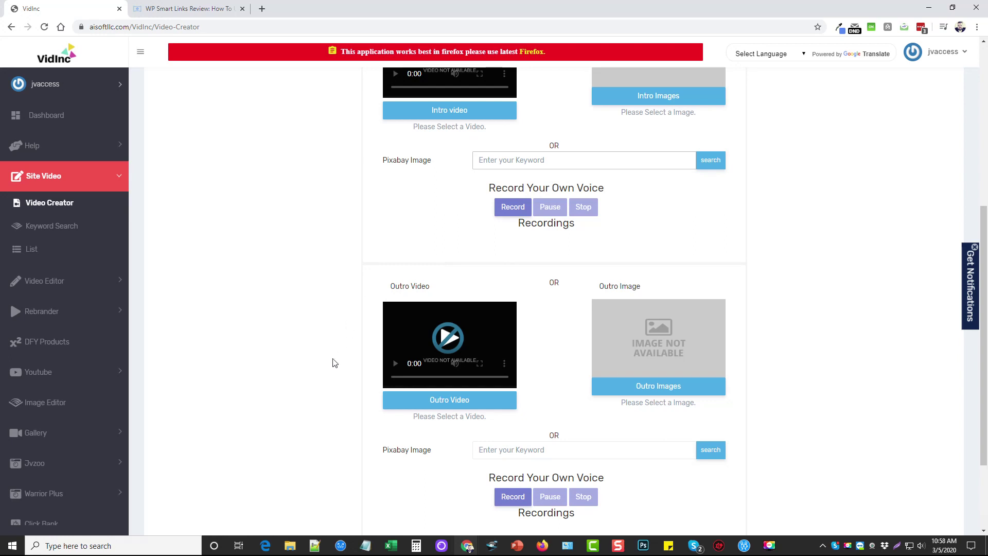
scroll(334, 363, down, 2)
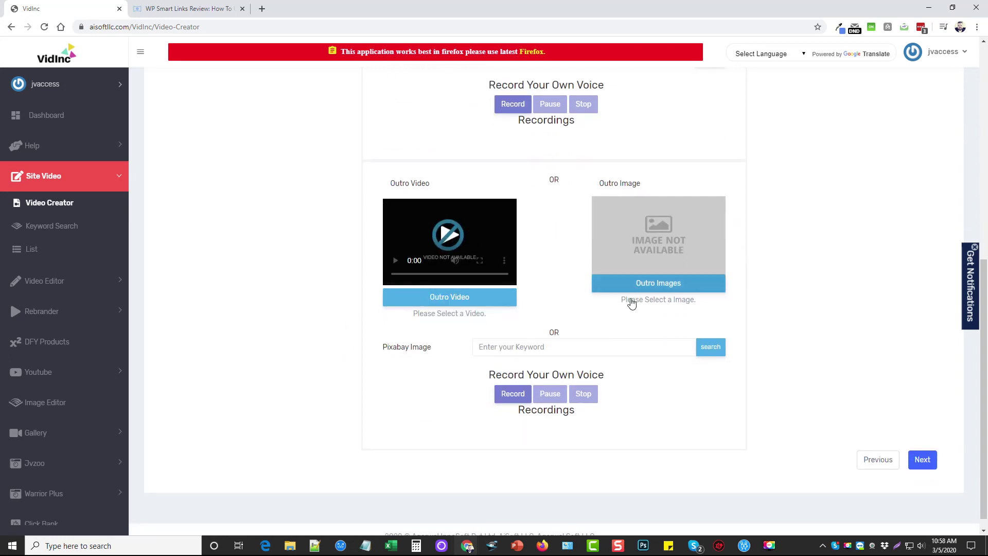
click(922, 459)
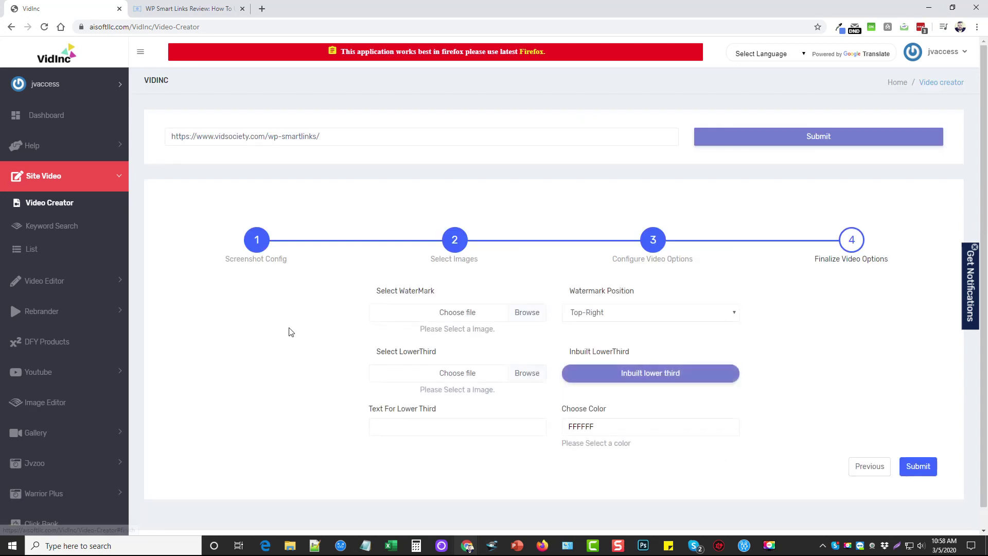
- Submit the WP Smart Links video and acknowledge the 'Data submitted Successfully' message
scroll(298, 319, down, 1)
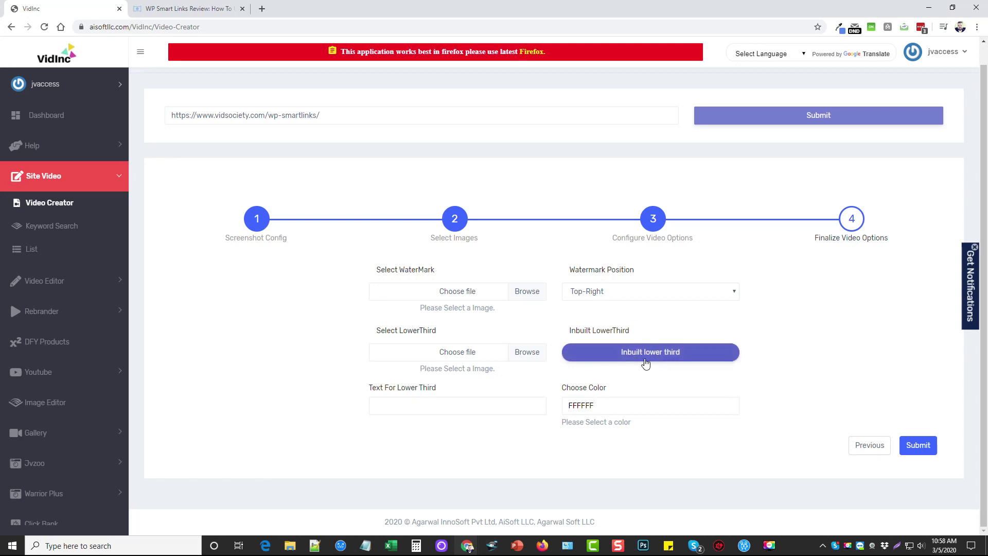
click(920, 449)
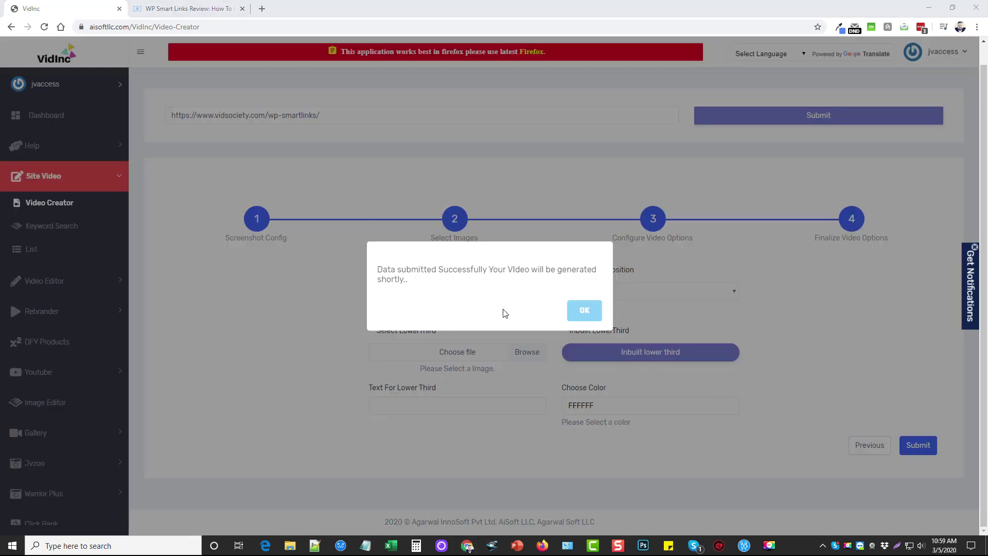
click(585, 311)
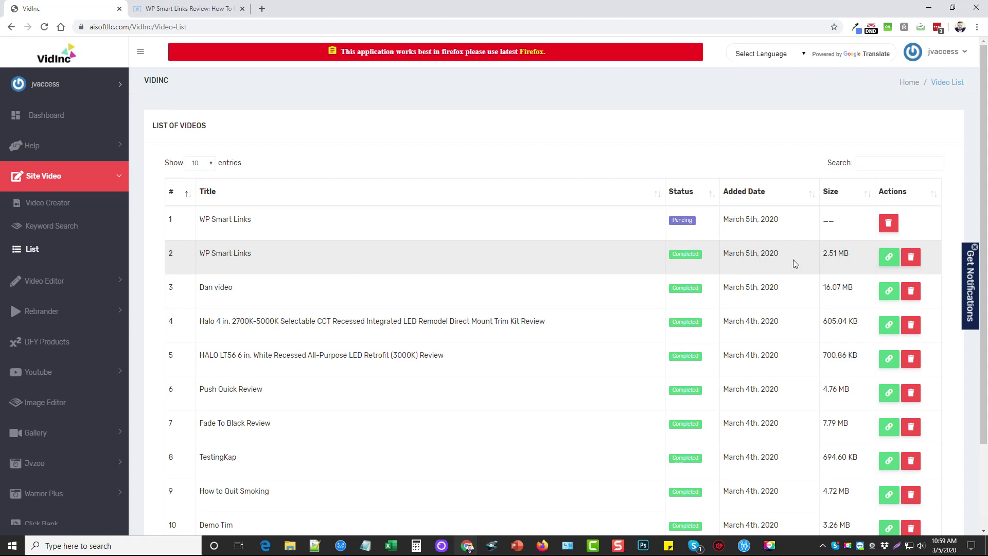
- Play the Completed WP Smart Links video from row 2 in a new tab, then pause it
click(889, 257)
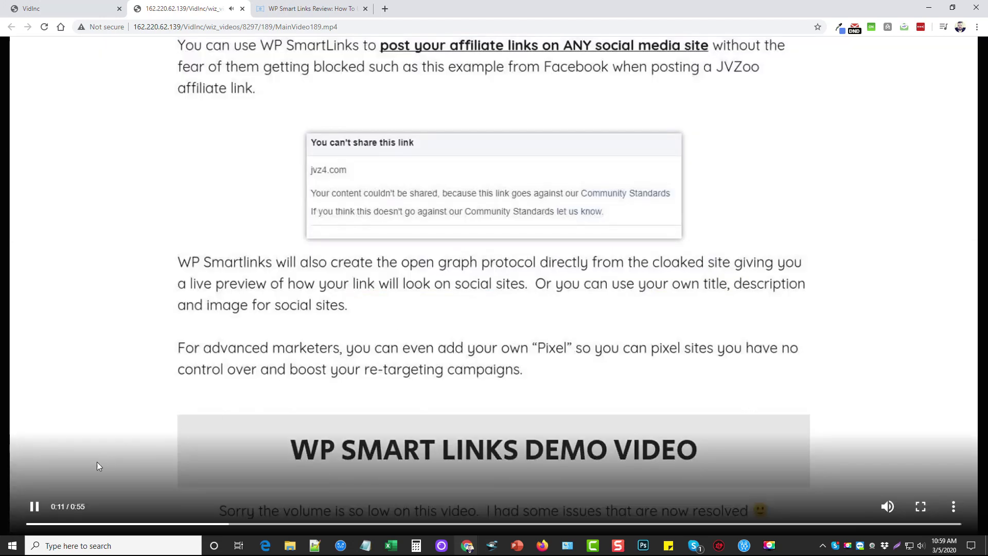
click(875, 430)
- Return to the first VidInc tab's List of Videos, showing the 2.51 MB WP Smart Links video Completed
click(103, 8)
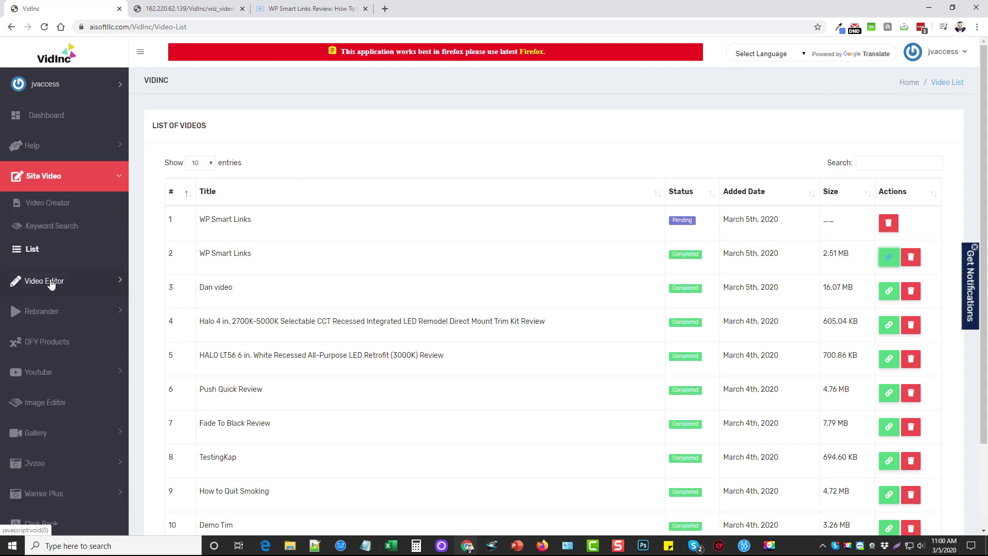
scroll(58, 282, down, 1)
scroll(46, 466, up, 1)
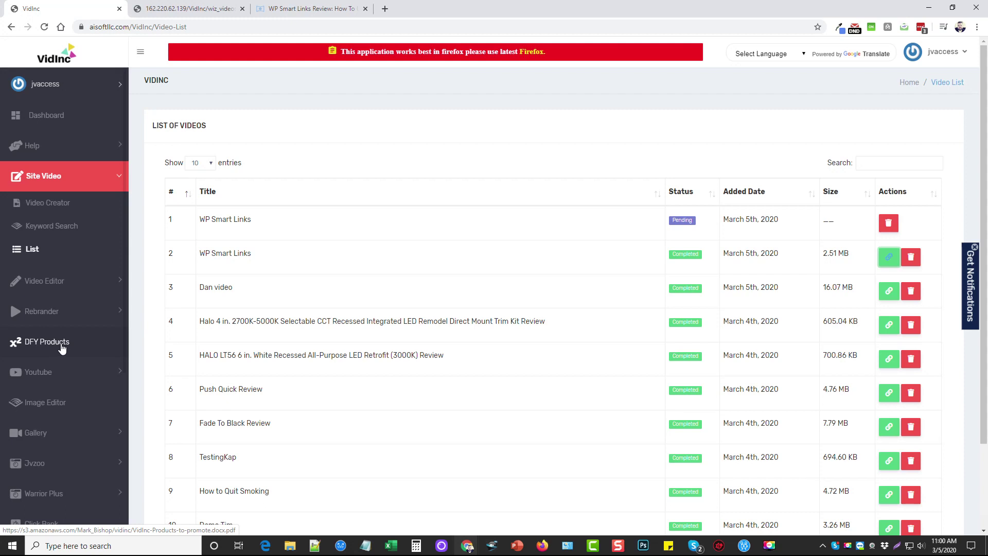
scroll(61, 349, down, 4)
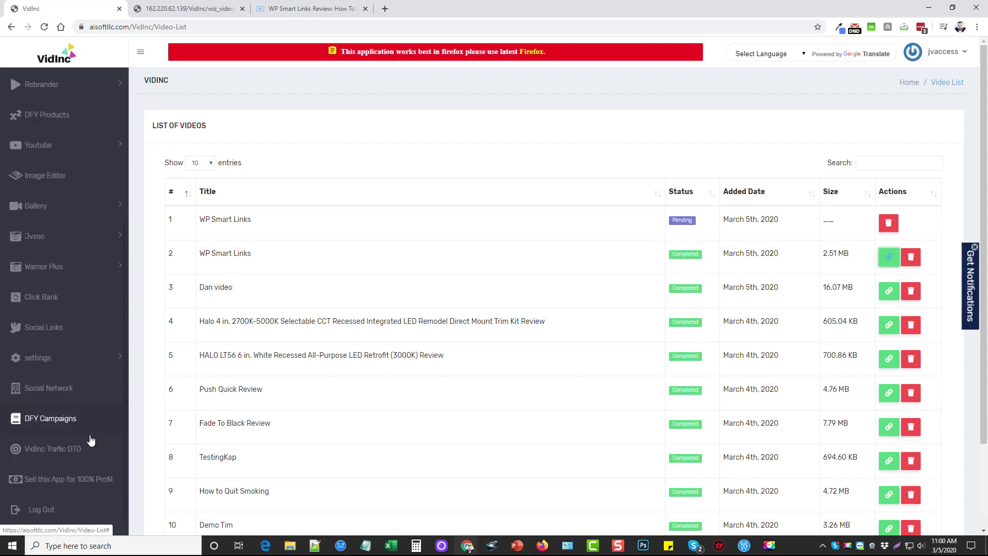
scroll(51, 453, up, 4)
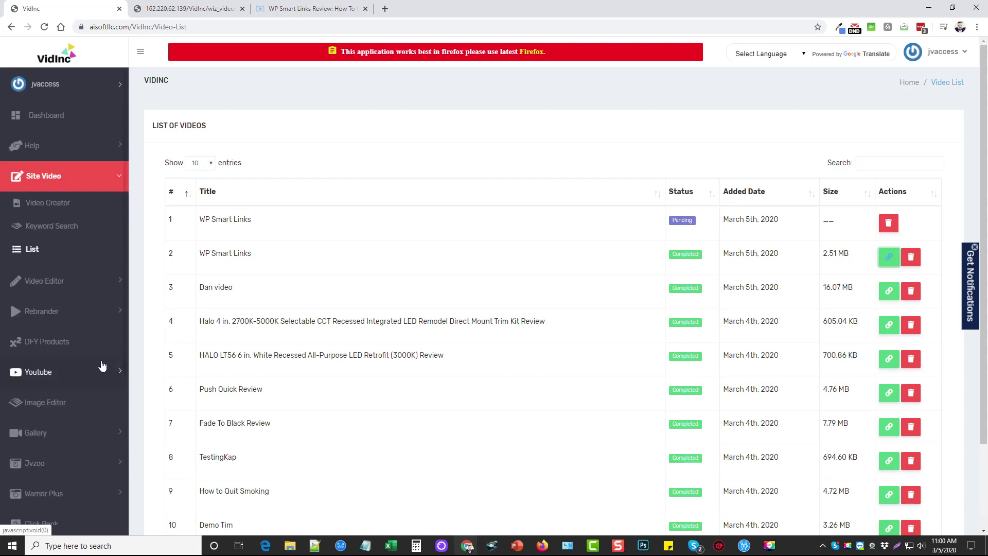